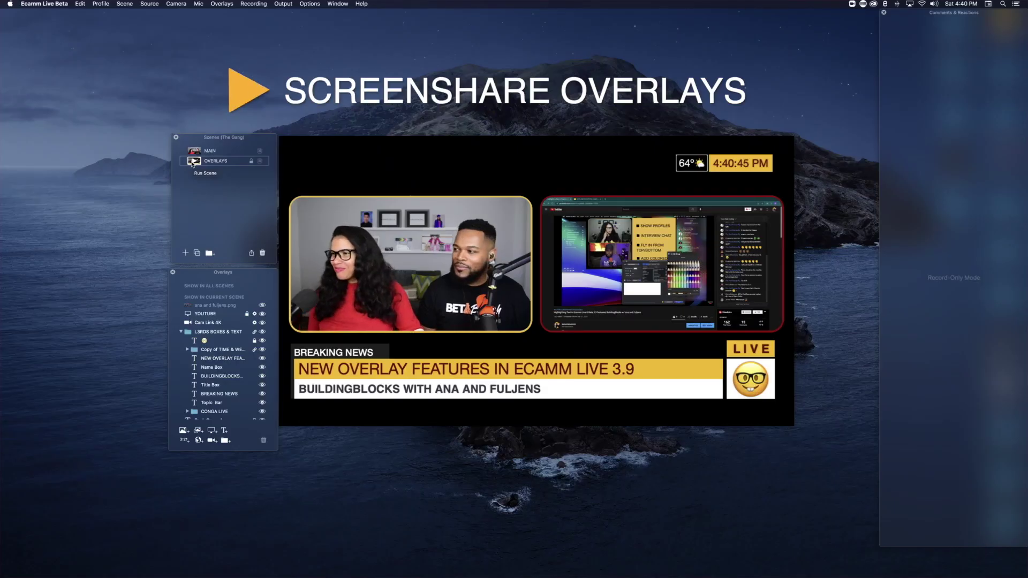
Step: Open the screen-share overlay's settings and view its Show sources: displays and applications
mouse_move(608, 296)
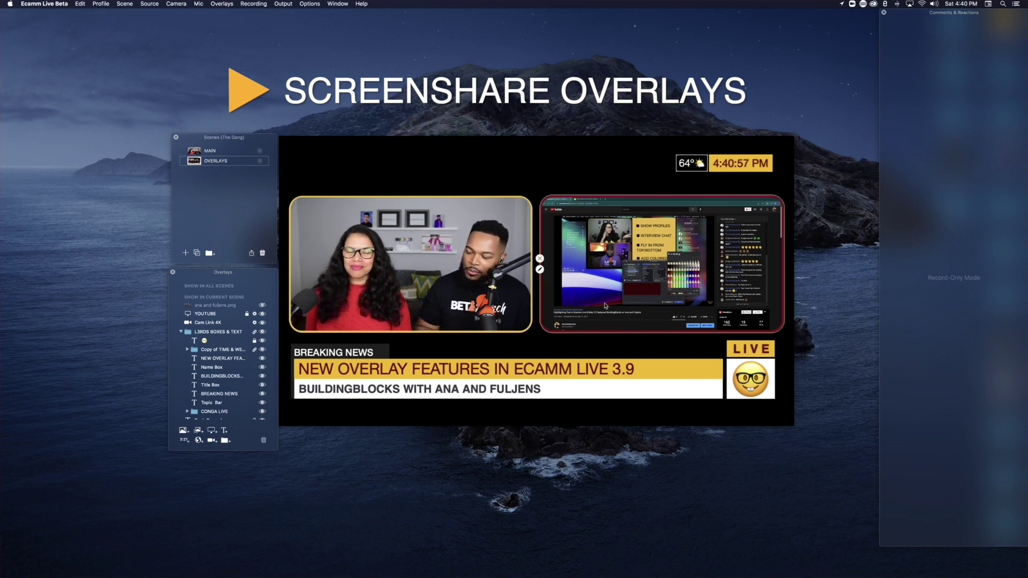
click(540, 270)
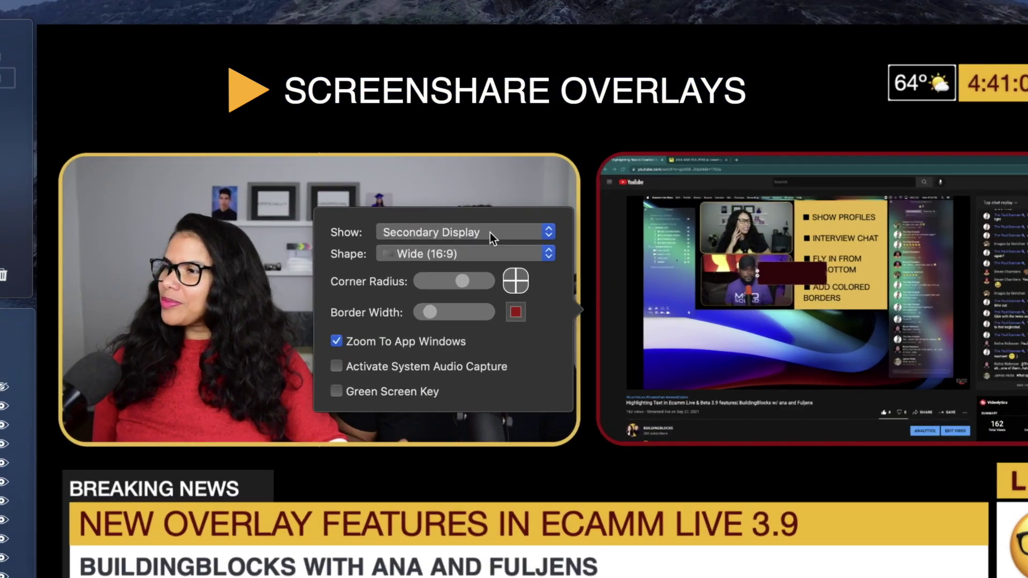
click(490, 234)
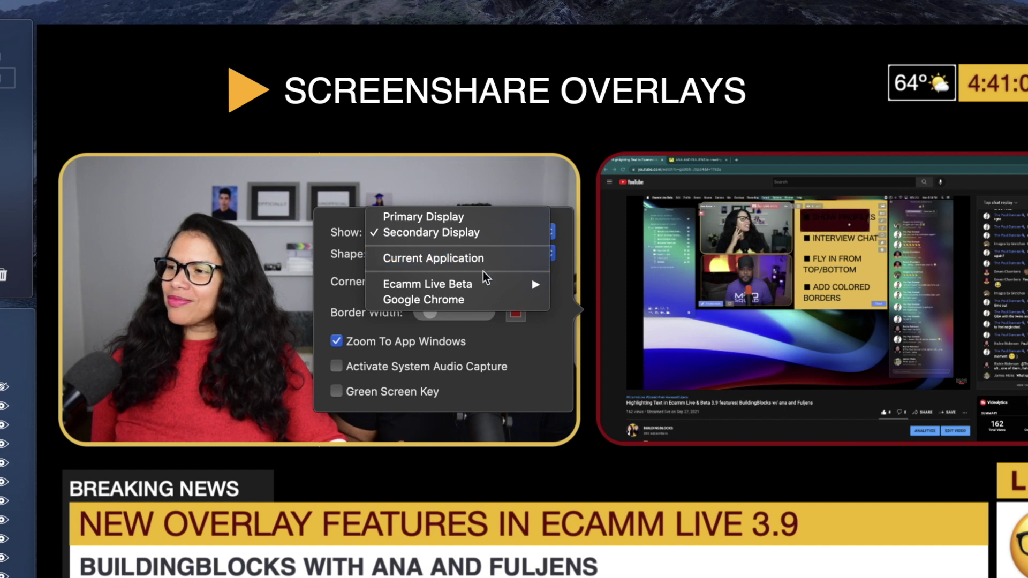
mouse_move(475, 289)
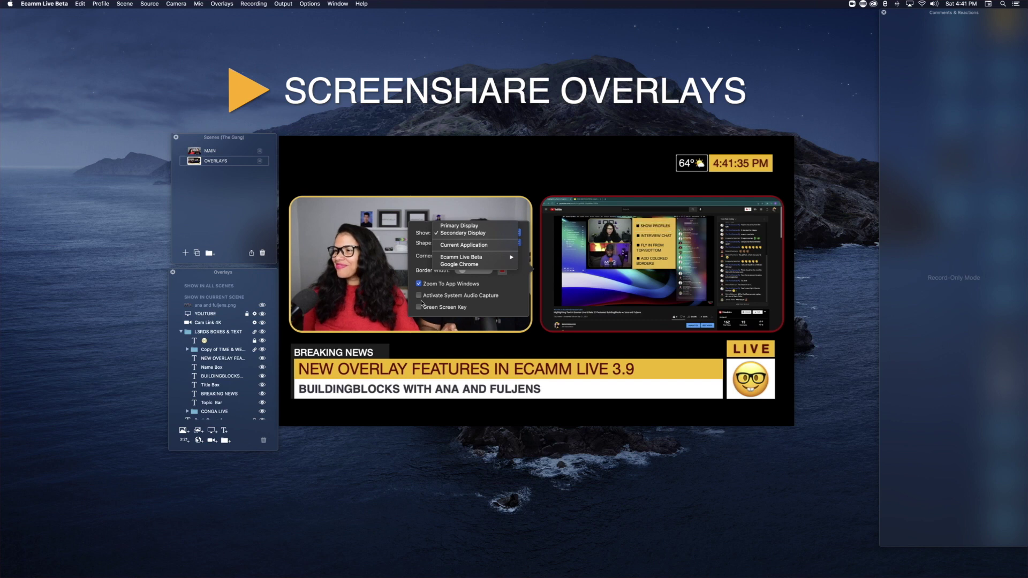
Step: Dismiss the Show source list and the screen-share settings popover
click(442, 177)
click(443, 177)
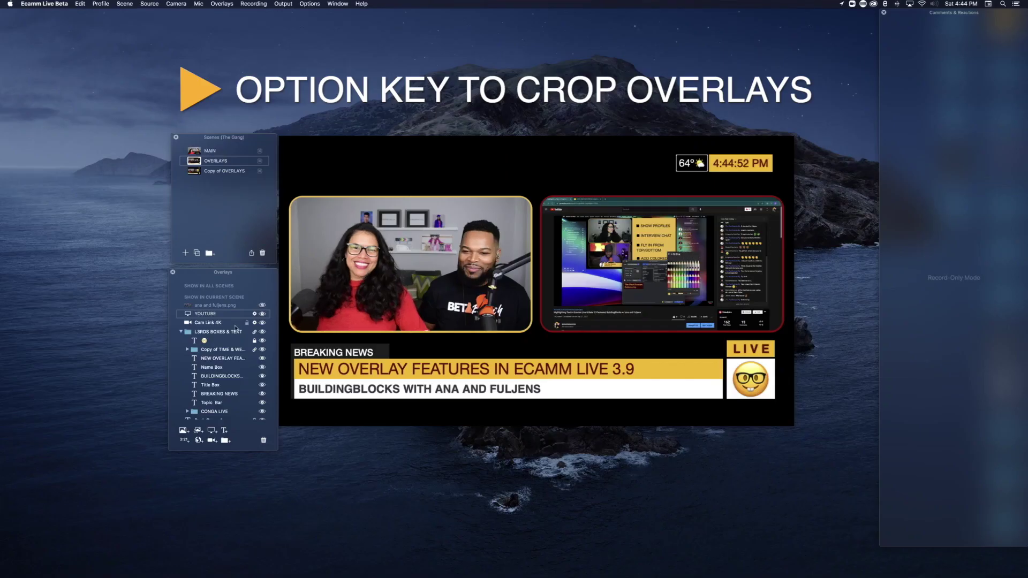
mouse_move(285, 240)
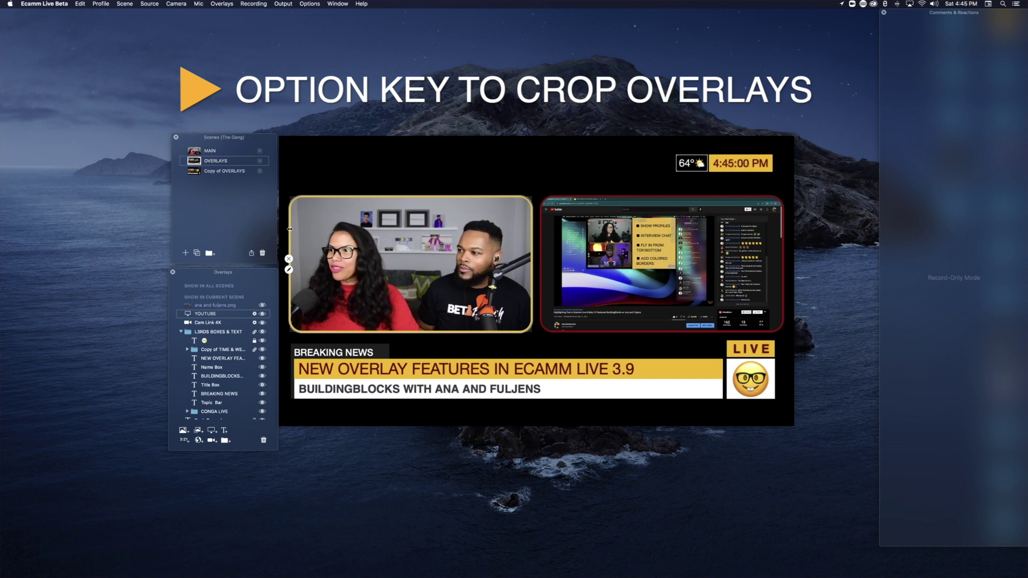
Step: Crop the camera overlay's left edge in and back out, then trim its right edge slightly
drag(294, 229, 422, 258)
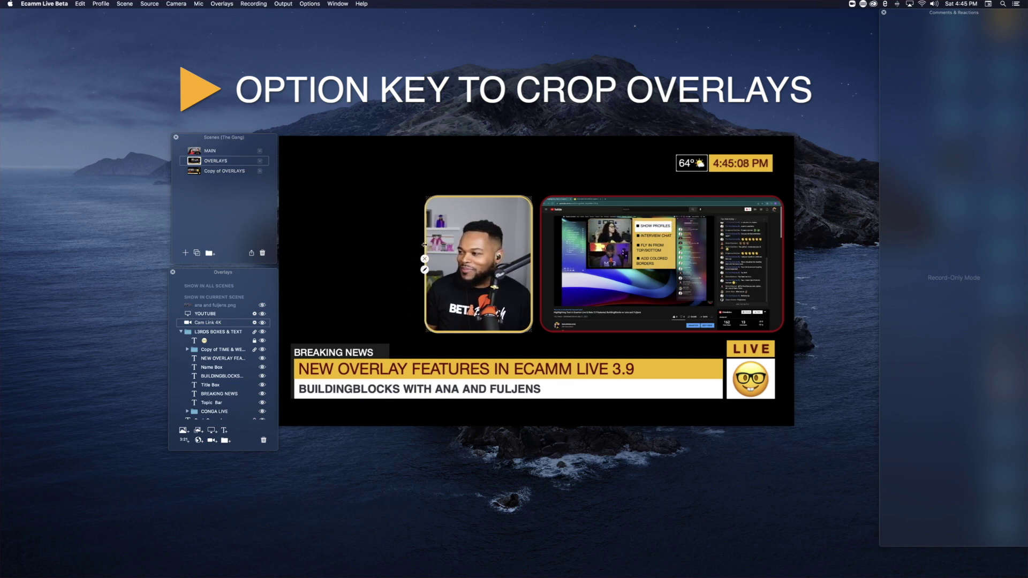
drag(424, 245, 318, 246)
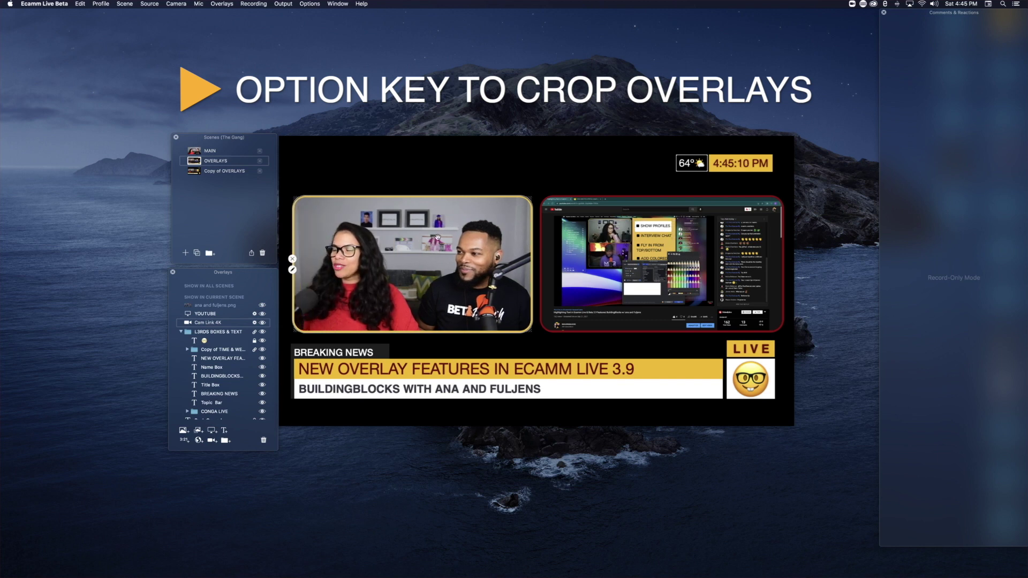
drag(532, 256, 519, 256)
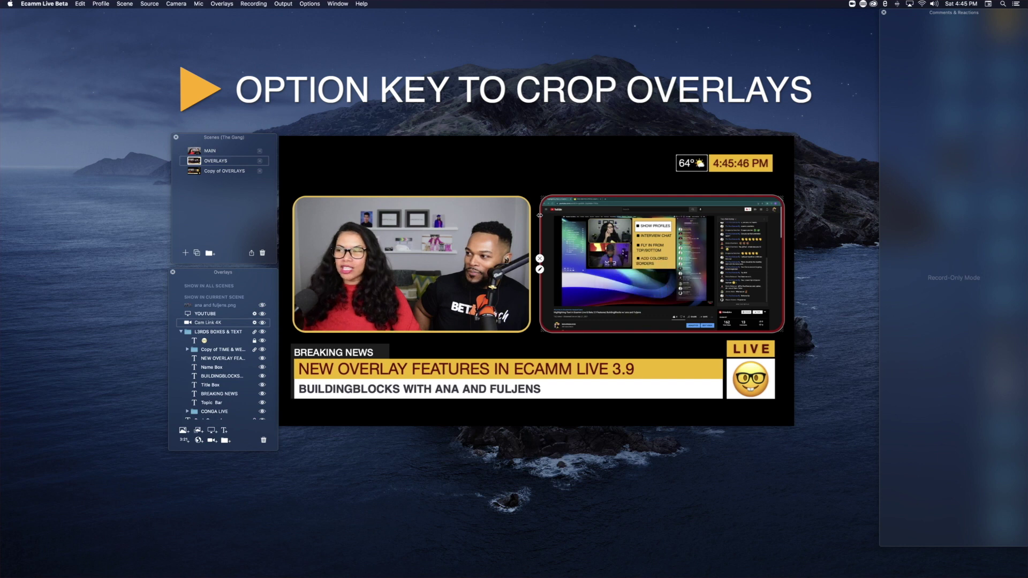
Step: Crop the screen share's left, bottom and right edges, then show the ana and fuljens.png image
drag(540, 215, 561, 217)
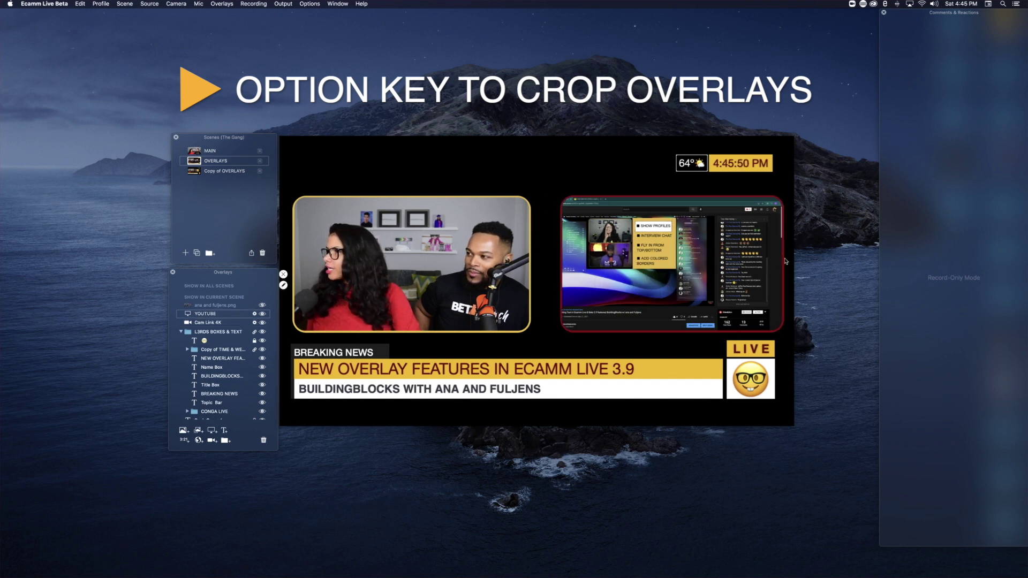
drag(660, 333, 659, 306)
drag(784, 254, 768, 255)
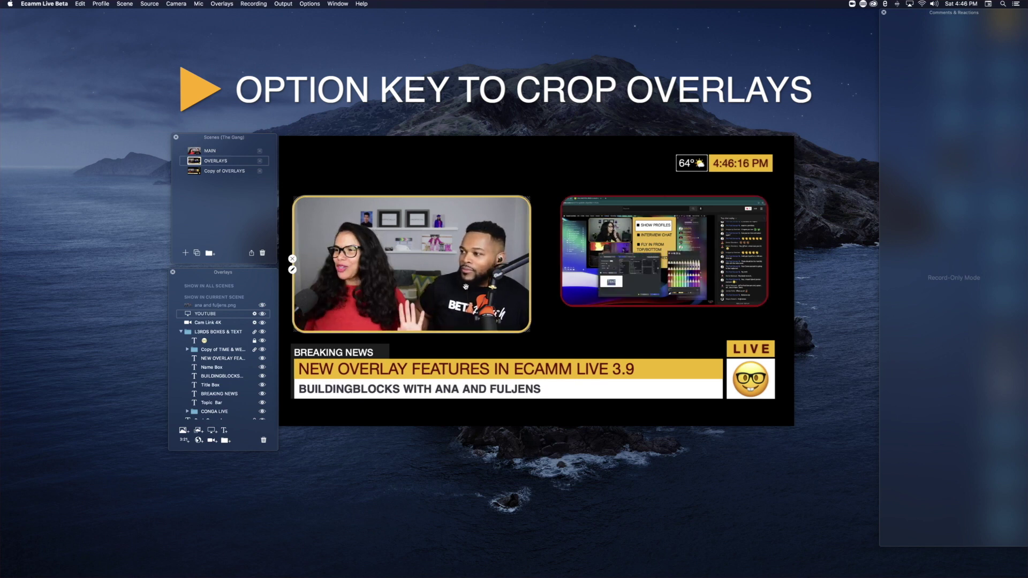
click(263, 306)
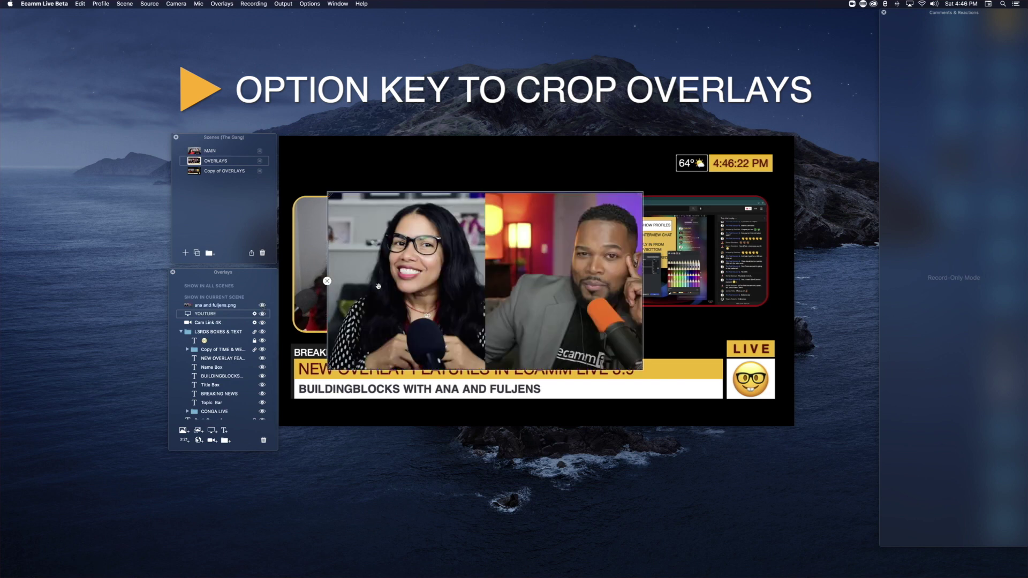
Step: Move the ana and fuljens.png photo, crop its left side, and shrink it over the left camera
drag(439, 279, 498, 260)
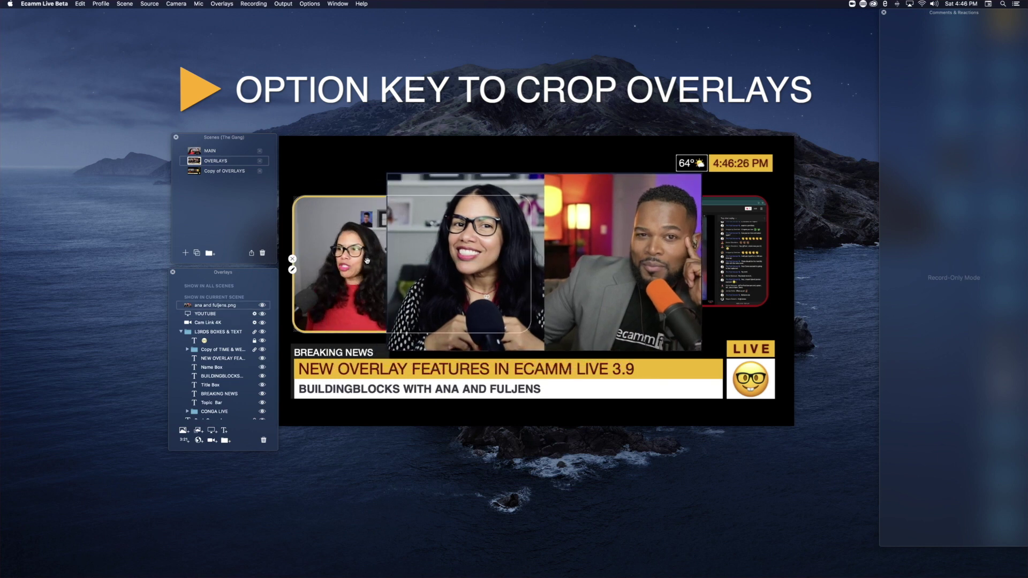
drag(442, 224, 388, 239)
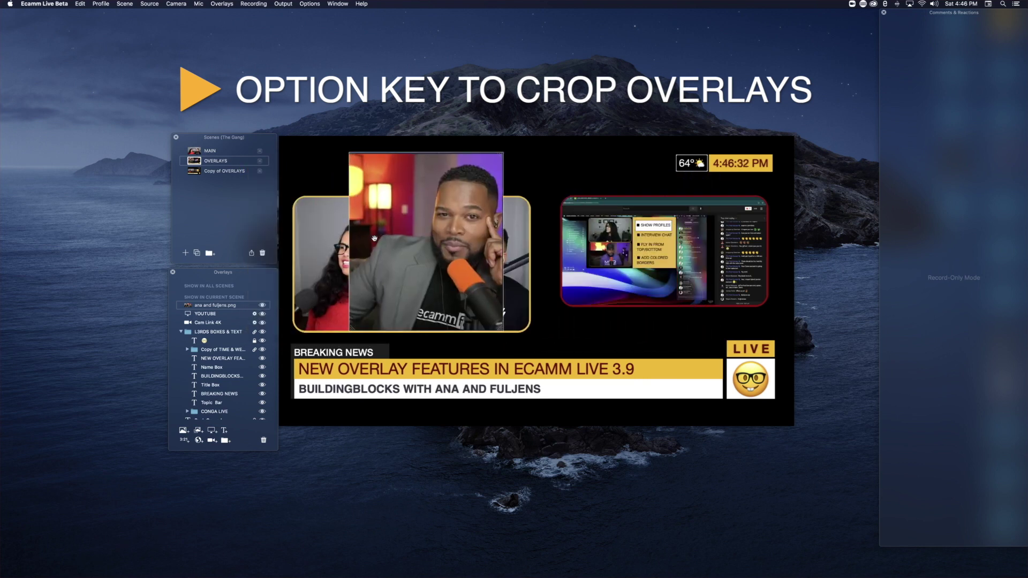
drag(527, 272, 429, 218)
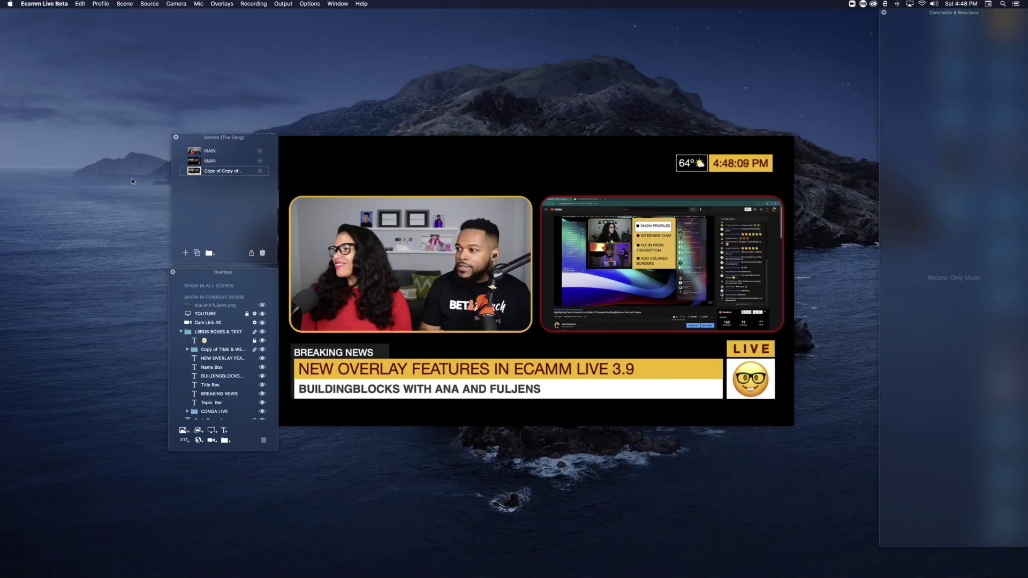
Step: Open the Edit Text Overlay dialog for the NEW OVERLAY FEATURES headline
mouse_move(318, 369)
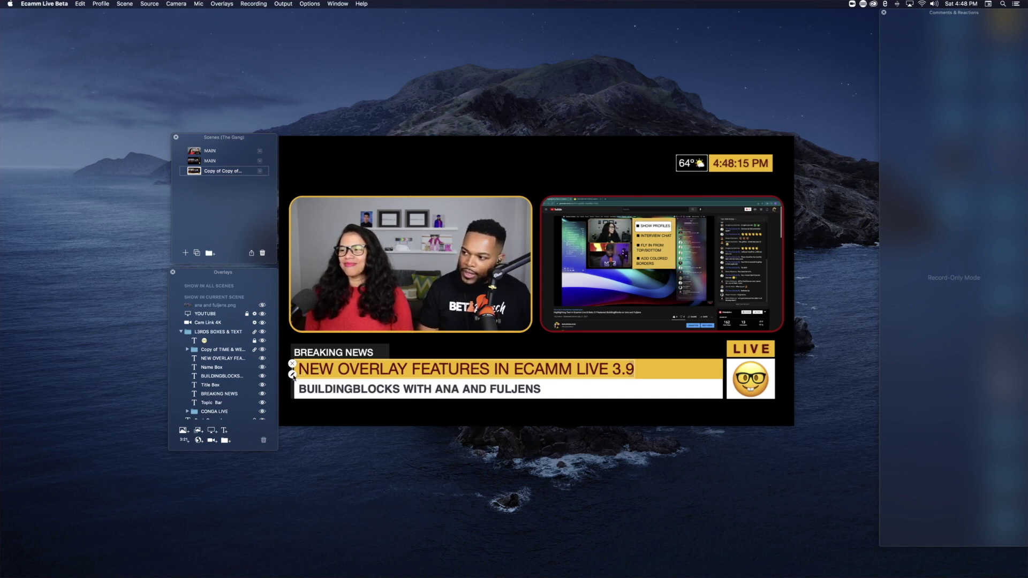
click(292, 375)
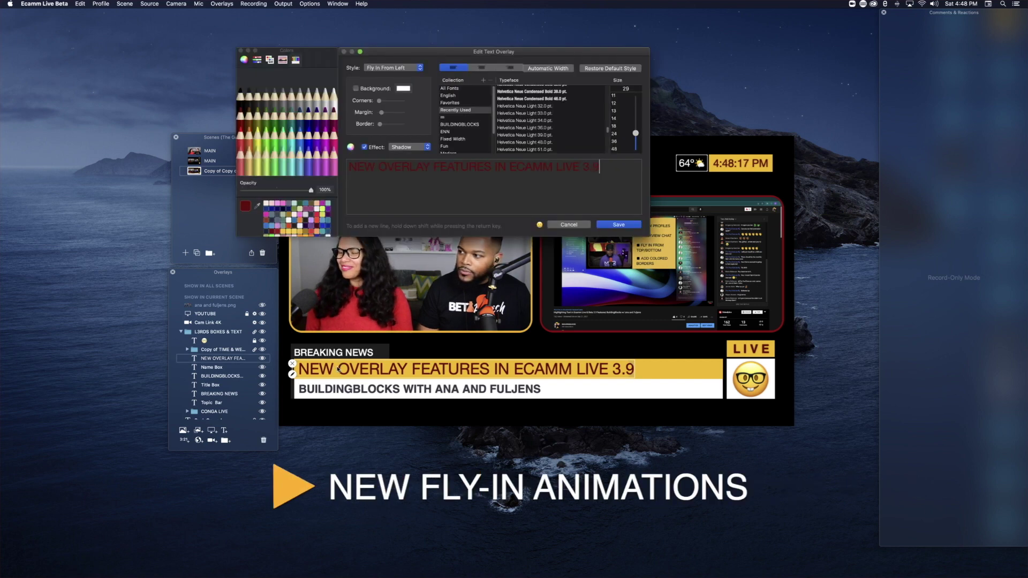
Step: Set the headline and Name Box text overlays to Fly In From Bottom and save each
click(405, 73)
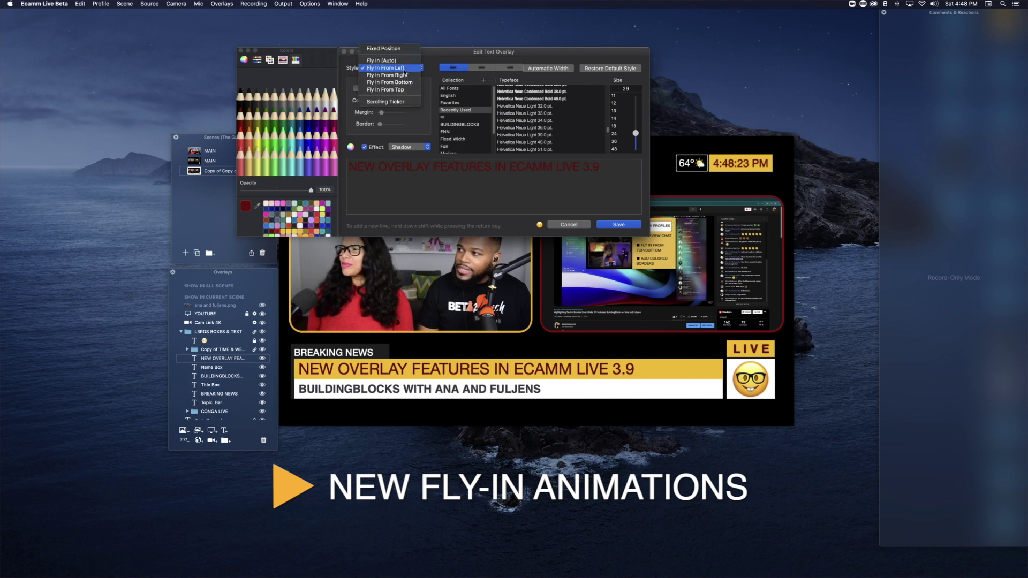
click(403, 83)
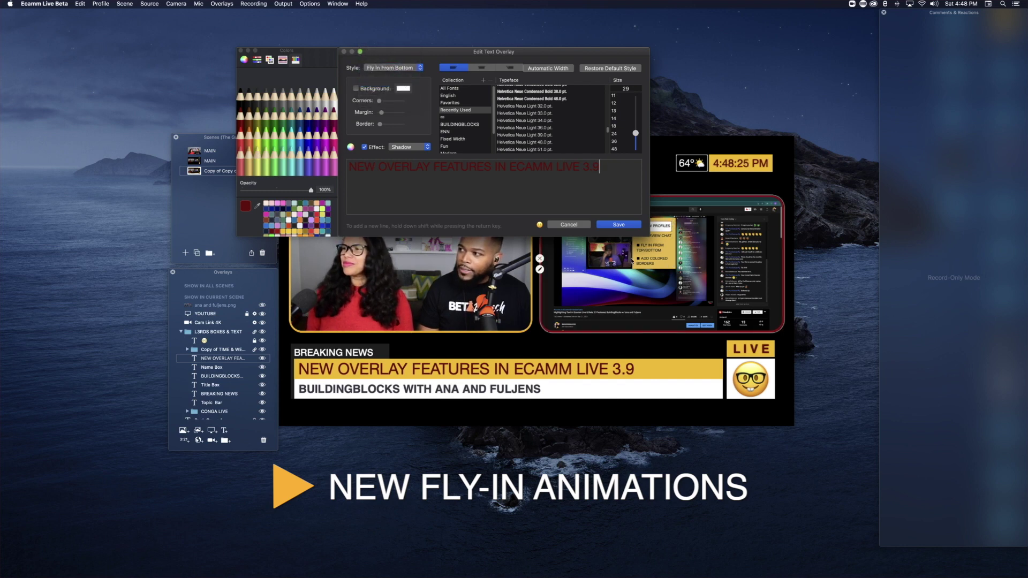
click(618, 225)
double_click(211, 368)
click(393, 71)
click(393, 83)
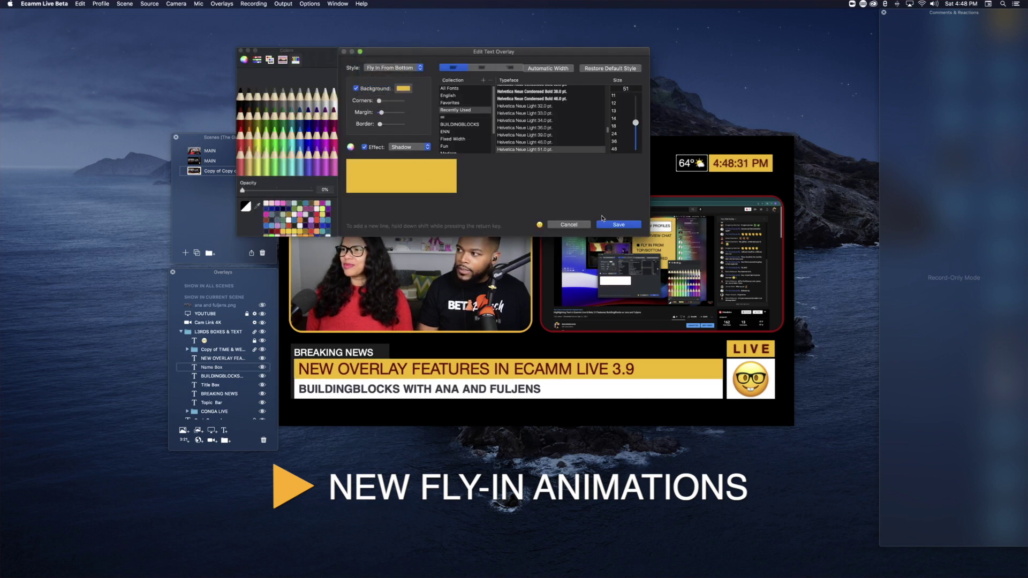
click(619, 225)
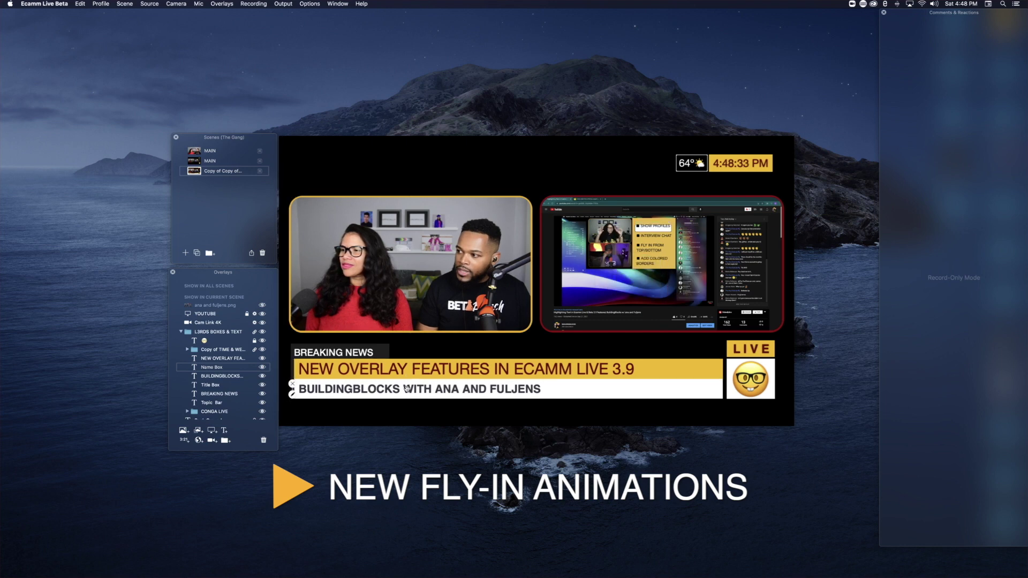
Step: Set the BUILDINGBLOCKS and Title Box text overlays to Fly In From Bottom and save each
double_click(407, 389)
click(395, 68)
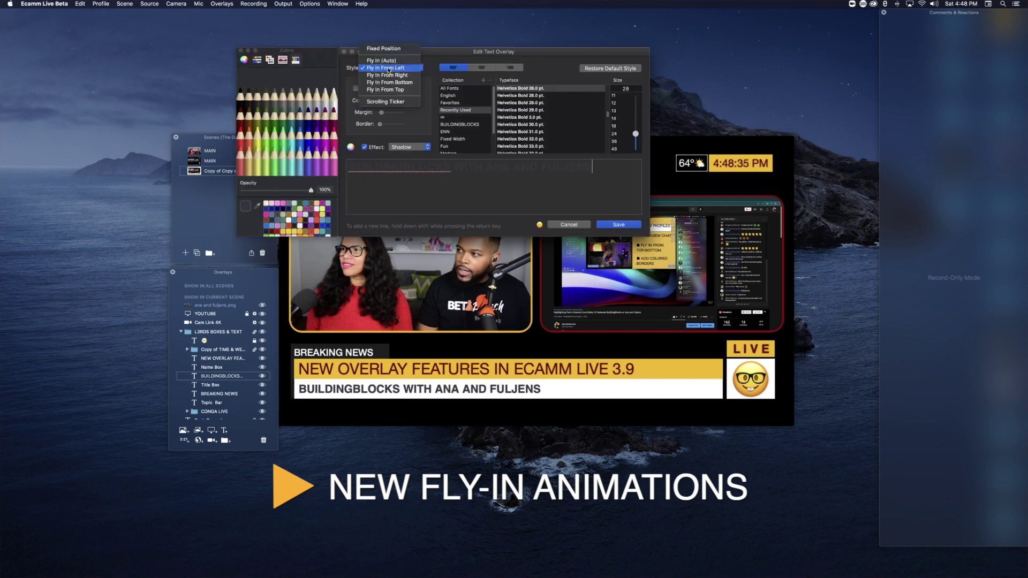
click(389, 83)
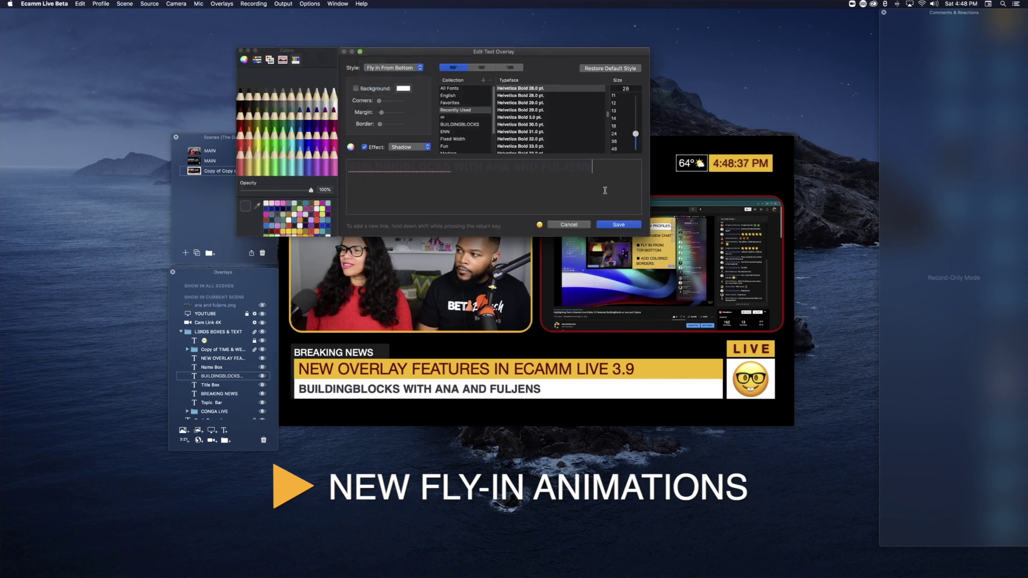
click(618, 224)
double_click(568, 344)
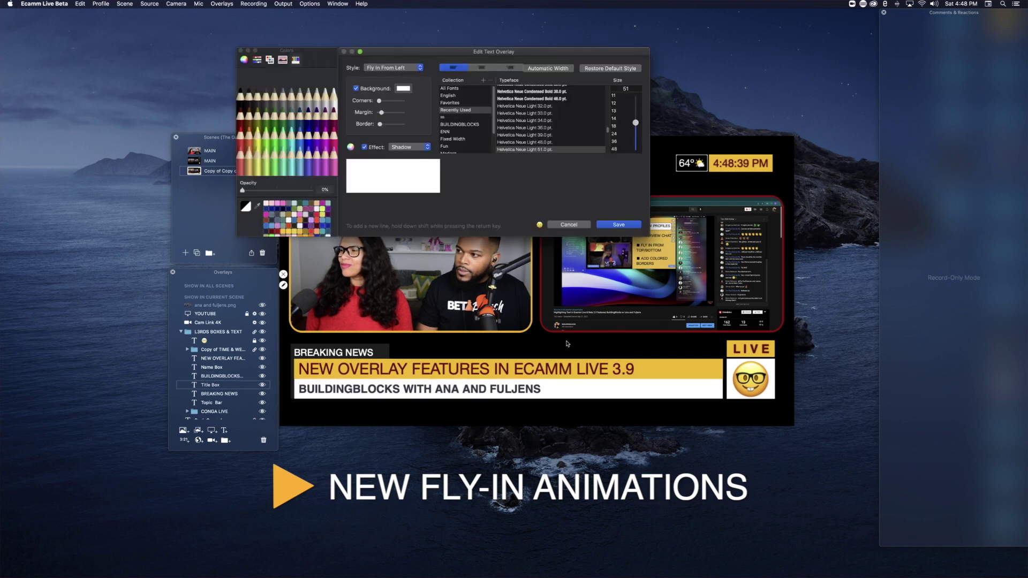
click(406, 70)
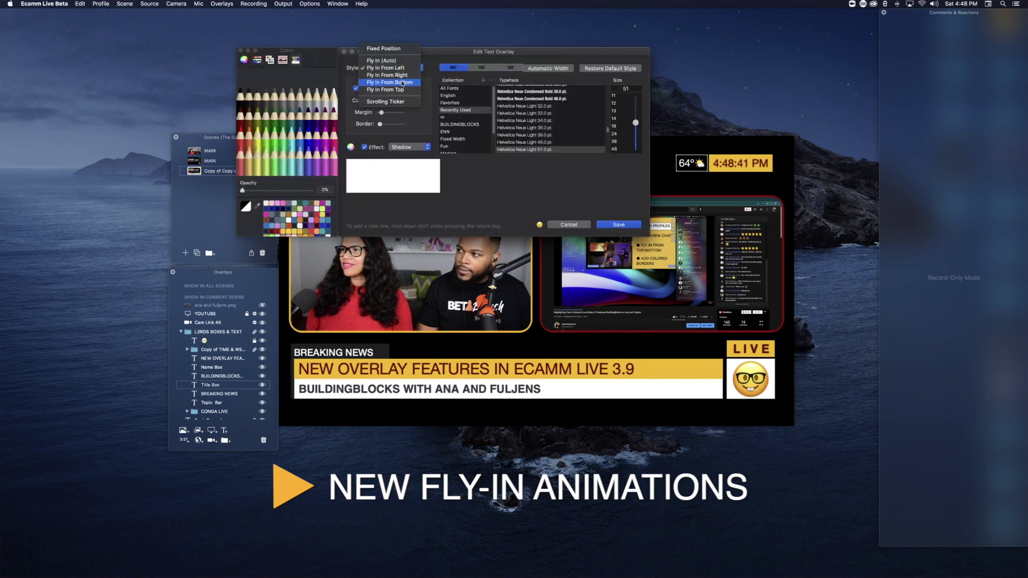
click(402, 82)
click(619, 225)
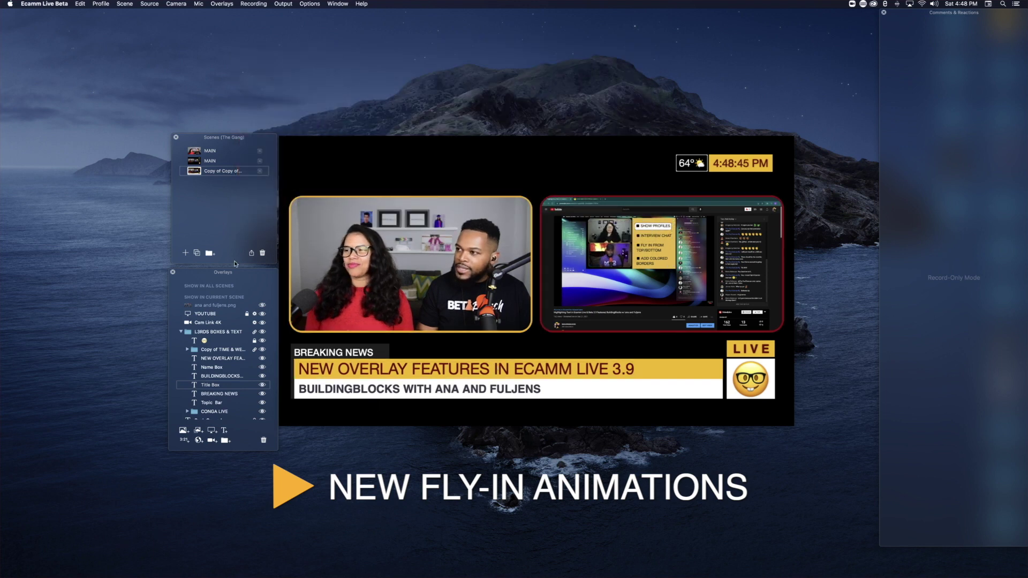
Step: Switch between the second MAIN scene and the copied scene, ending with the copied scene live
click(195, 161)
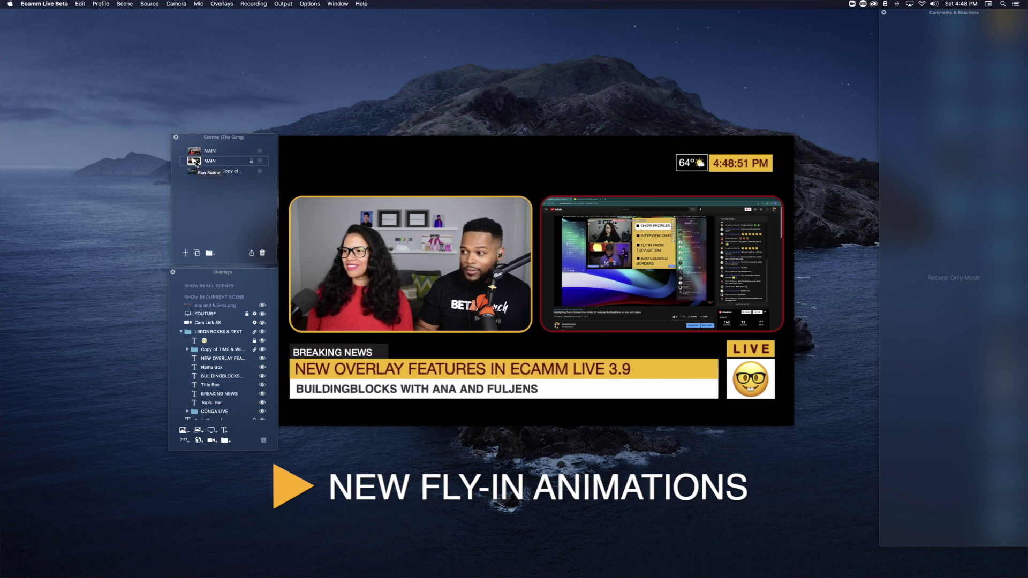
click(194, 172)
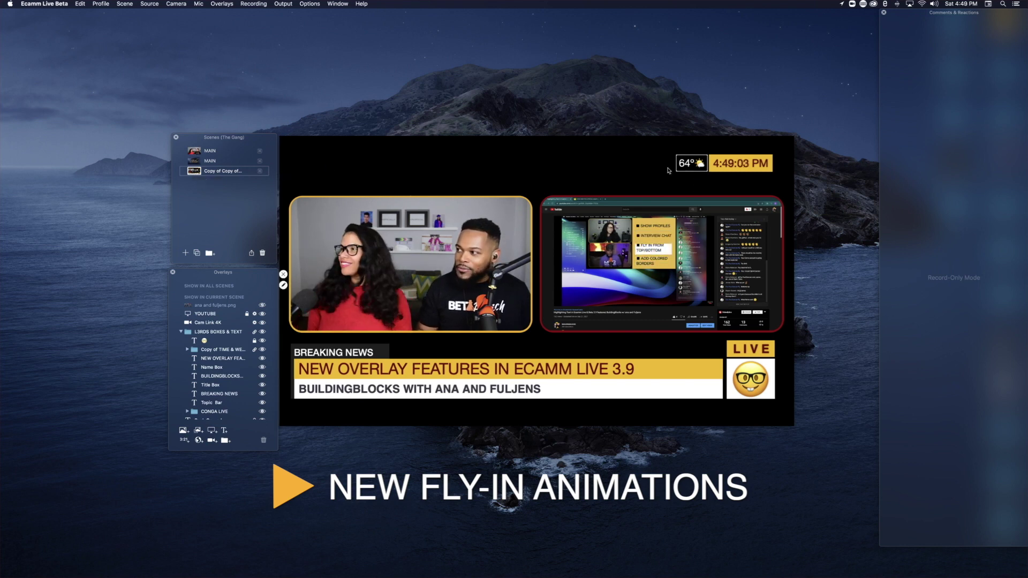
click(194, 162)
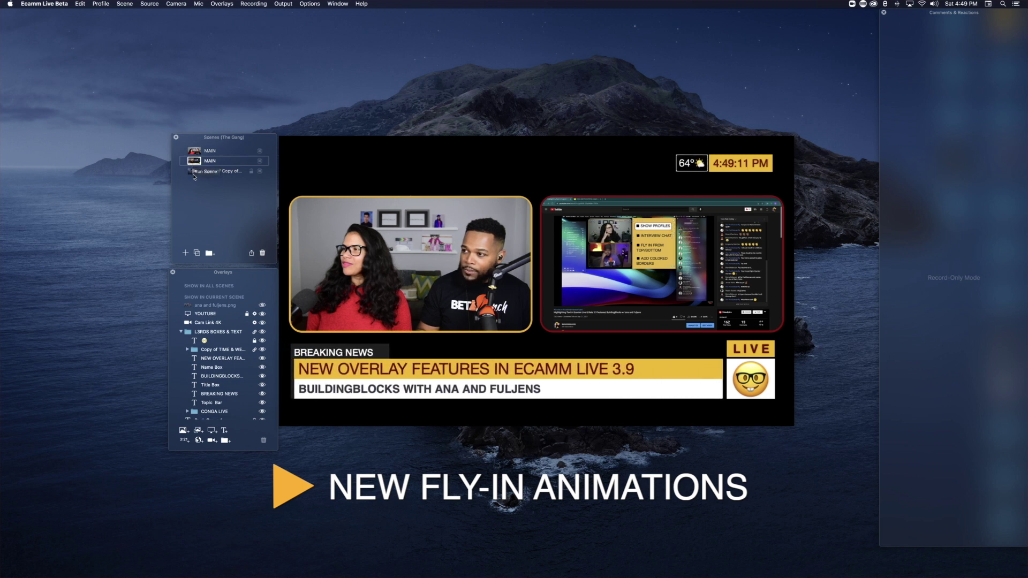
click(194, 171)
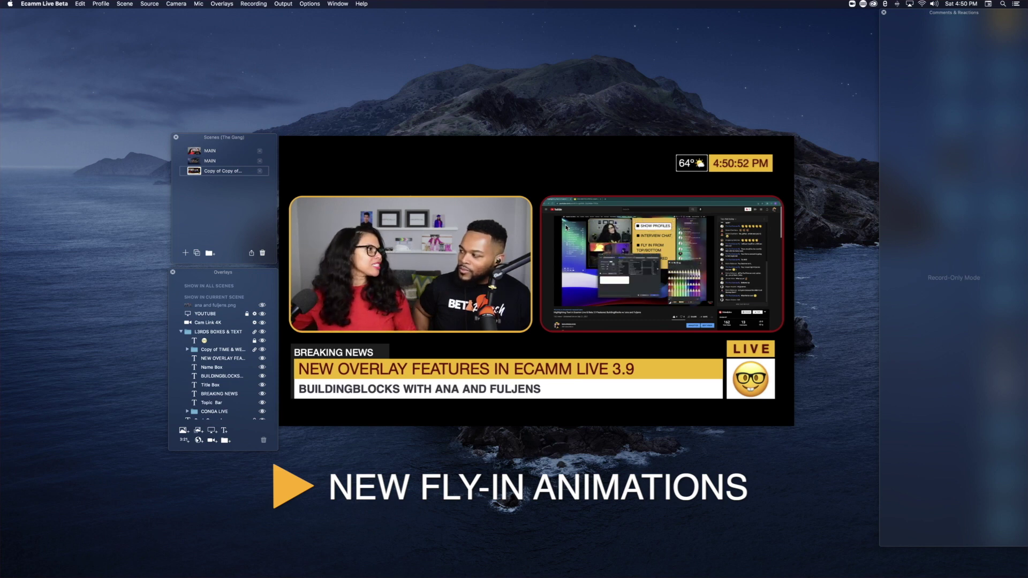
Step: Change the BUILDINGBLOCKS subtitle overlay's style to Fixed Position and save
double_click(618, 393)
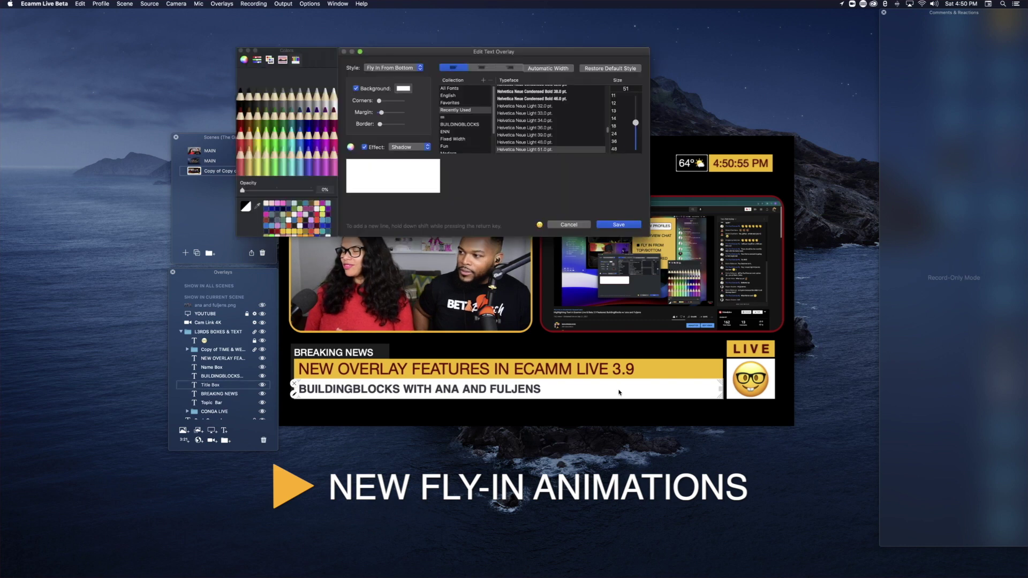
click(388, 68)
click(386, 35)
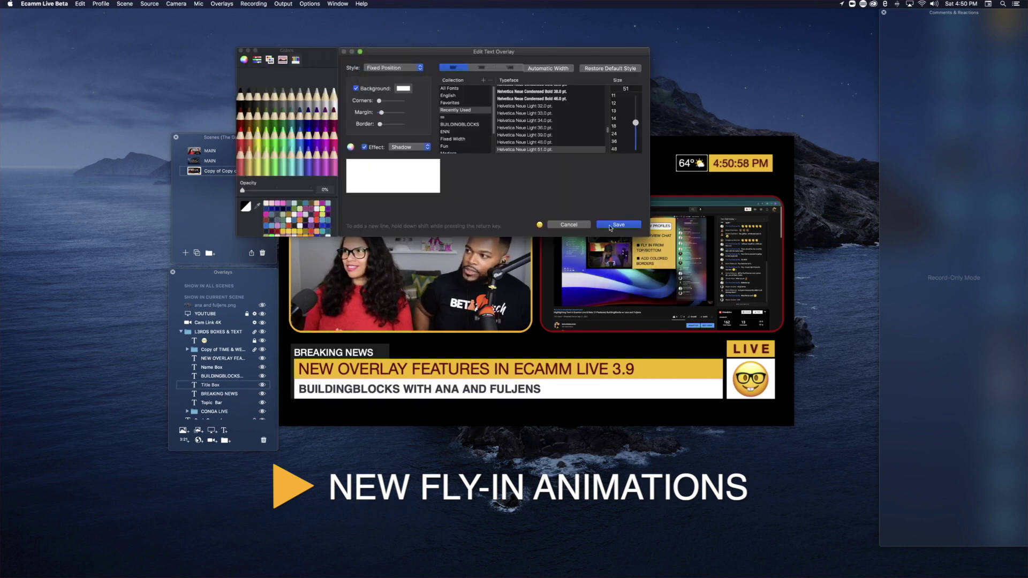
click(618, 224)
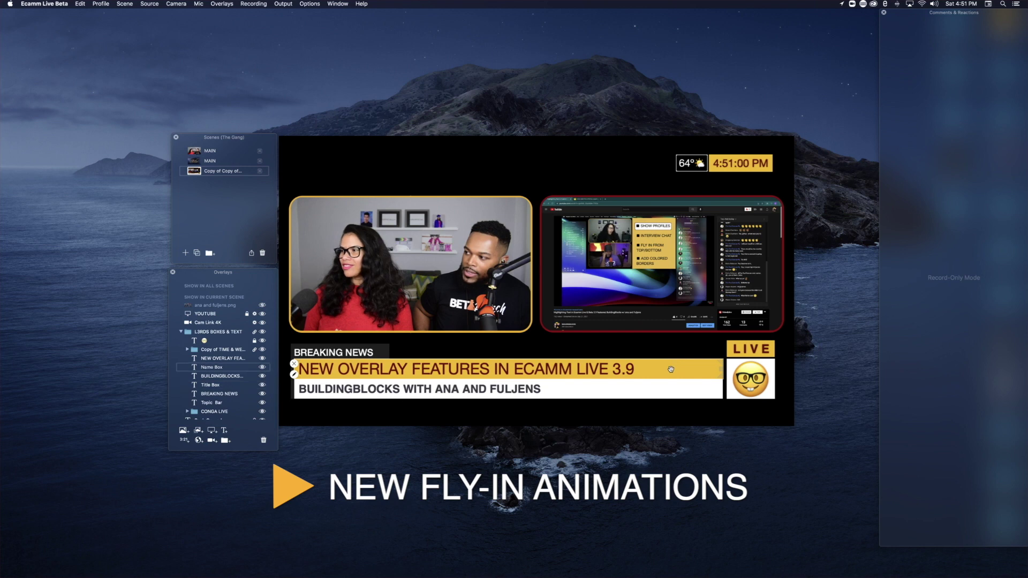
Step: Change the headline overlay to Fixed Position, save, and switch to the second MAIN scene
double_click(670, 369)
click(376, 68)
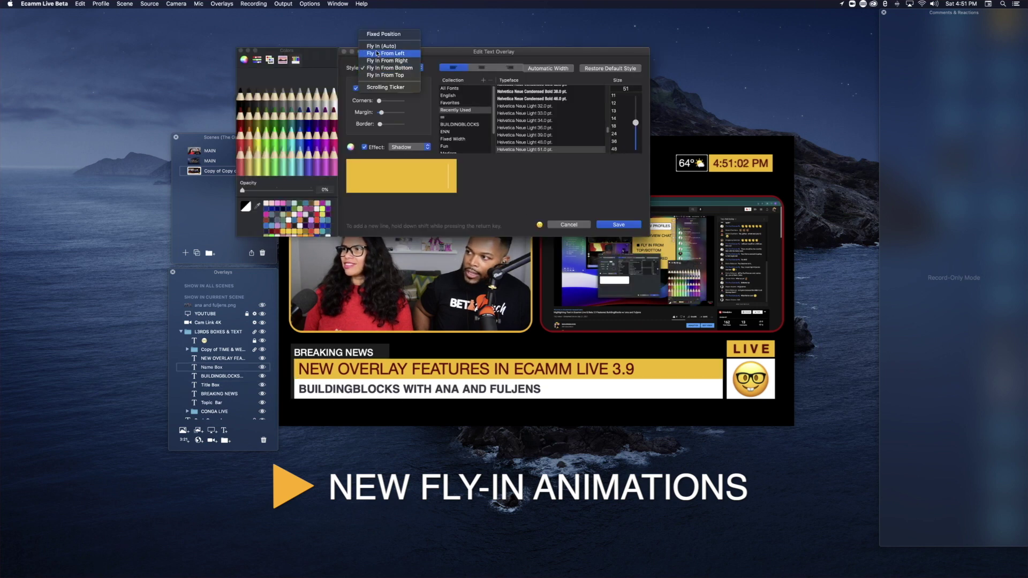
click(383, 35)
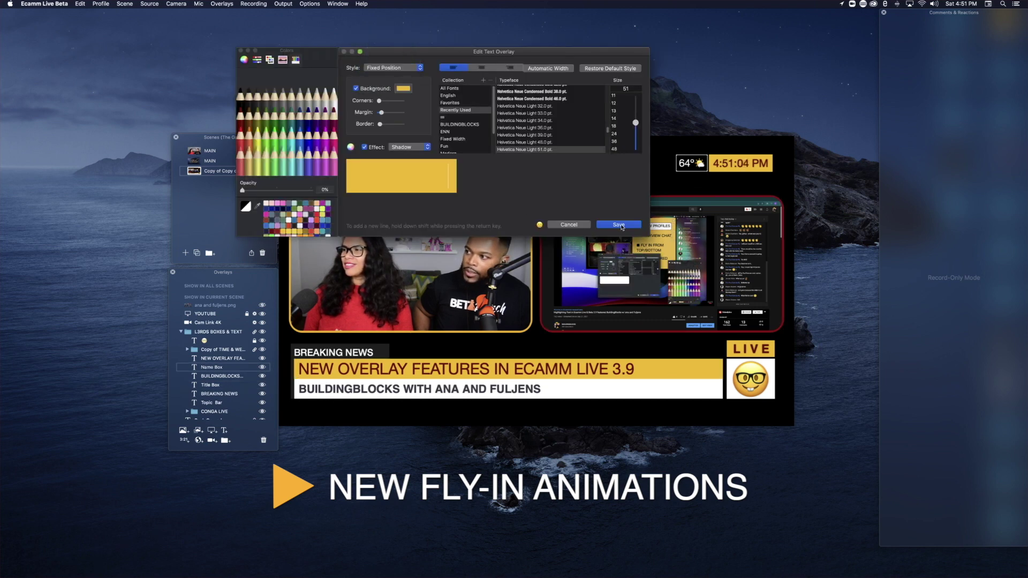
click(618, 224)
click(194, 161)
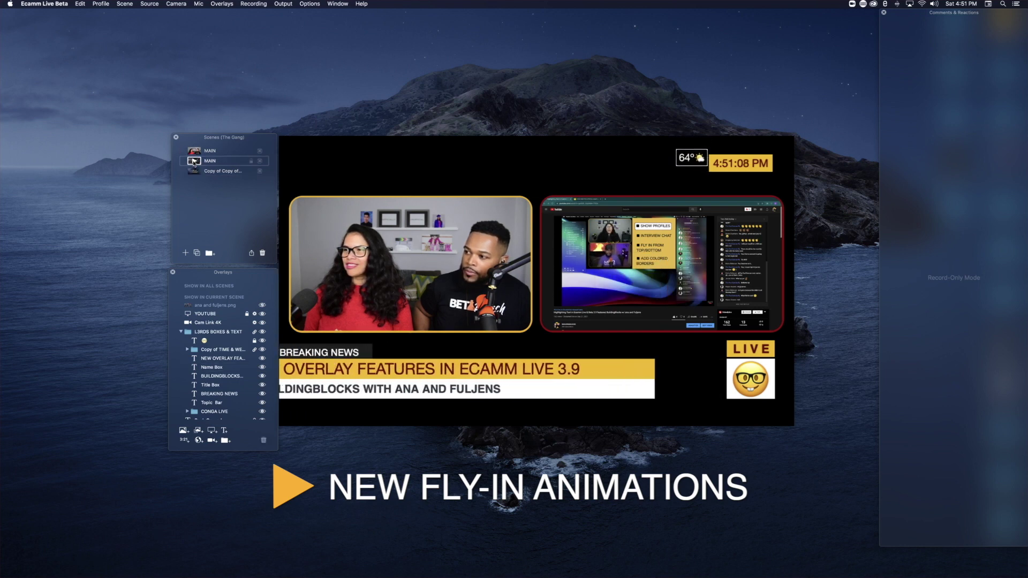
Step: Return to the 'Copy of Copy of…' scene so its lower-third banner flies back in
click(193, 171)
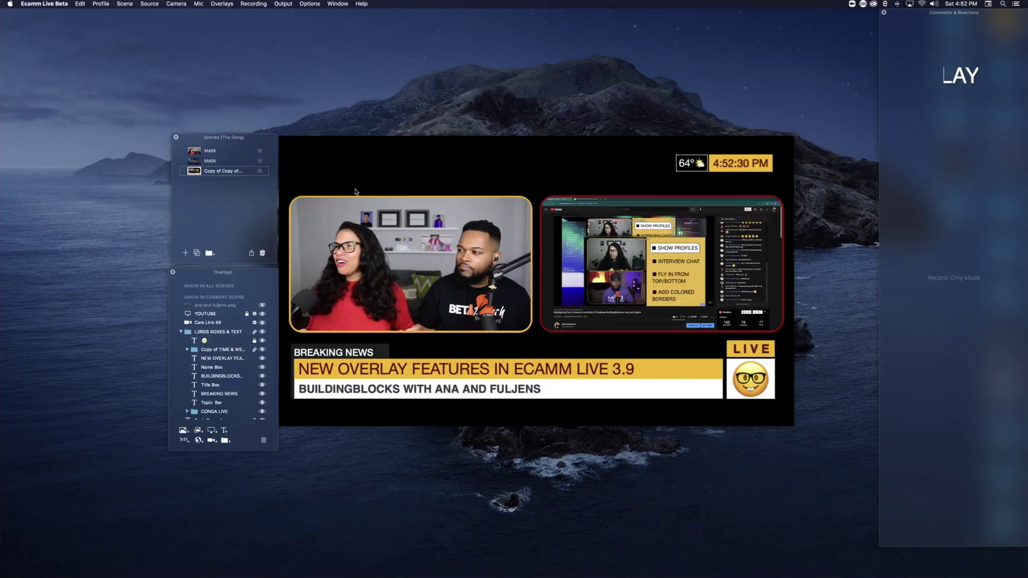
mouse_move(285, 277)
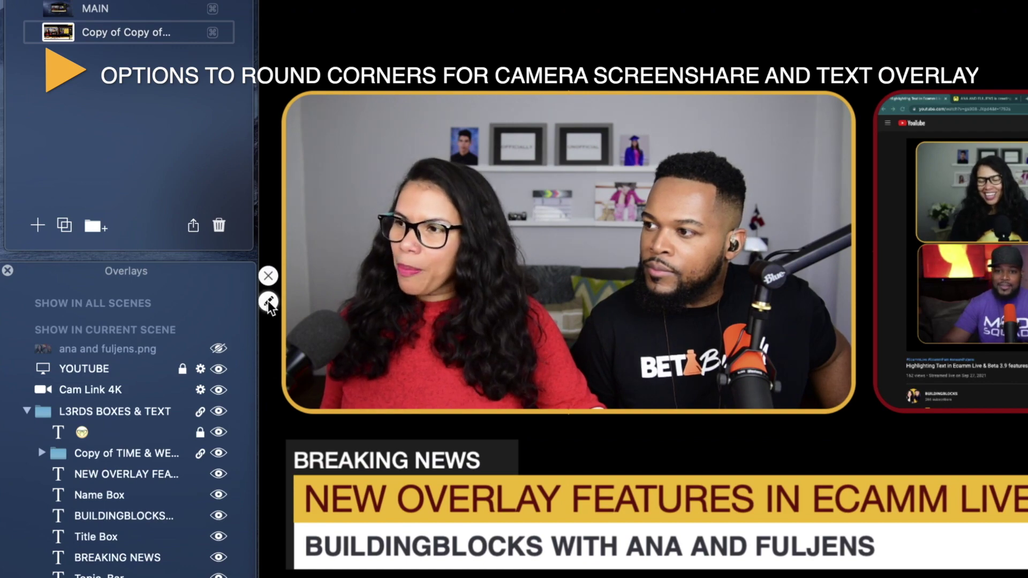
Step: Dismiss the text overlay editor and bring up the camera overlay's frame settings
click(269, 302)
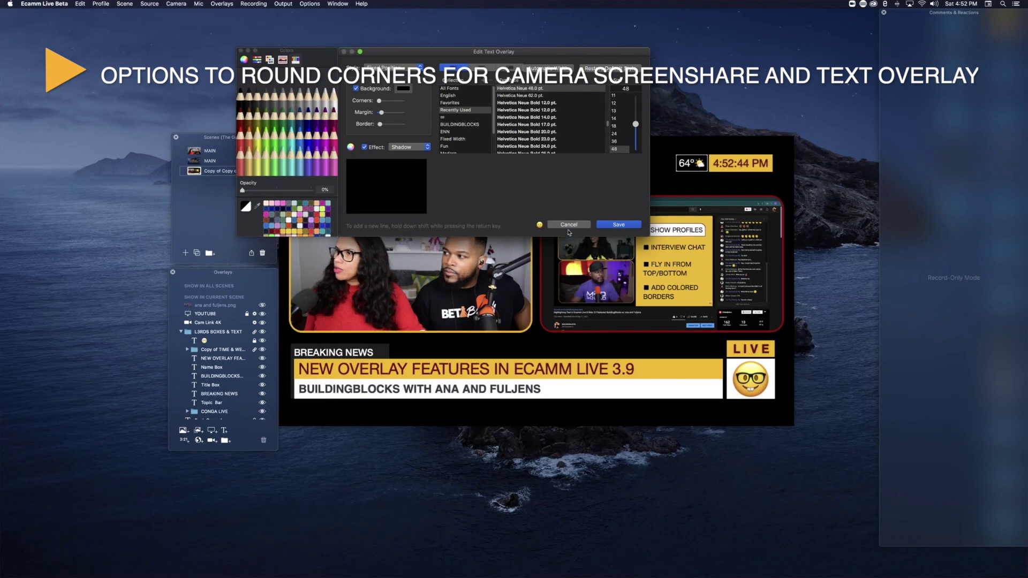
key(Escape)
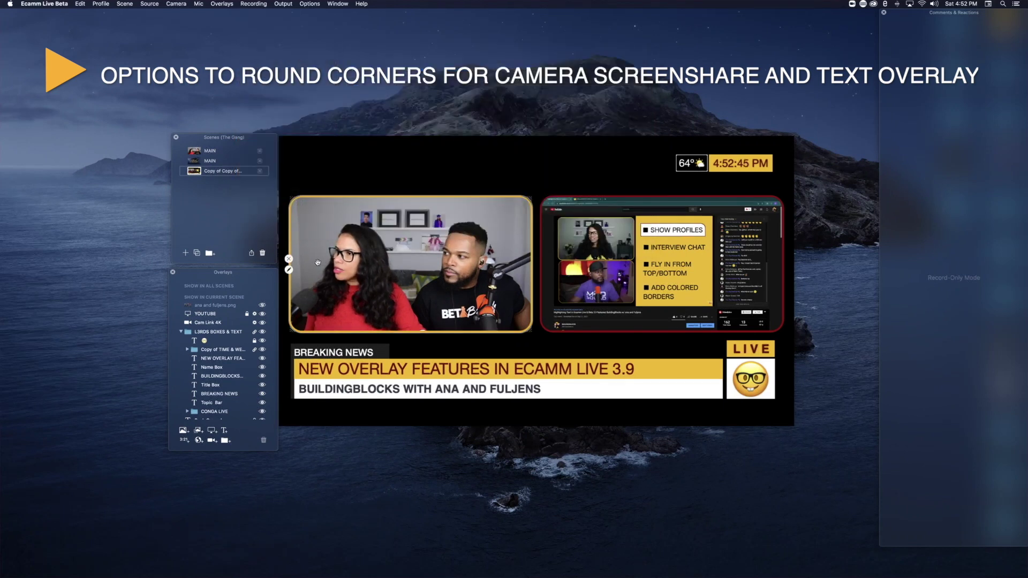
click(289, 270)
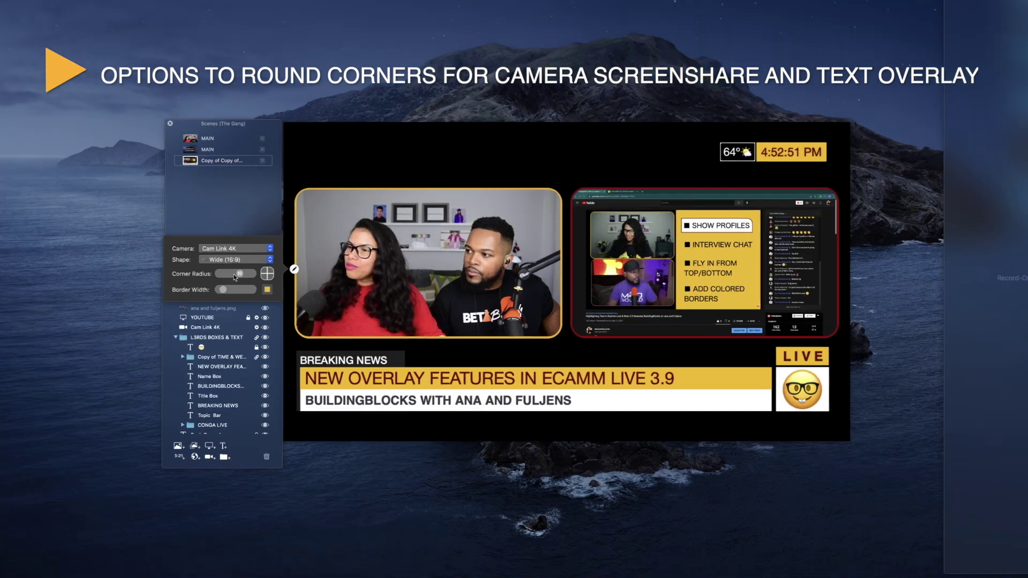
mouse_move(233, 274)
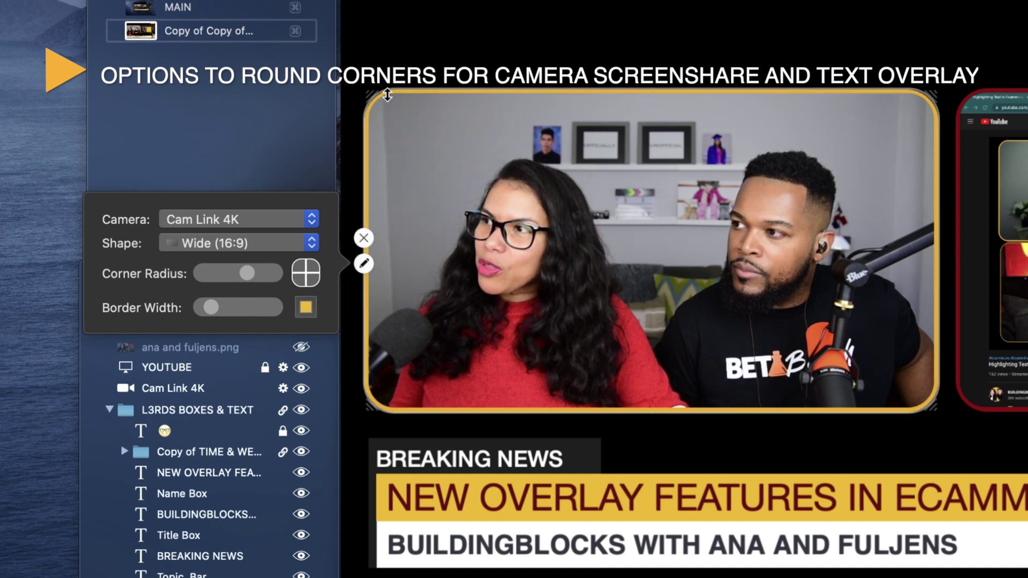
Step: Square the camera frame's corners, round them again, then widen and narrow the yellow border
click(297, 265)
click(298, 283)
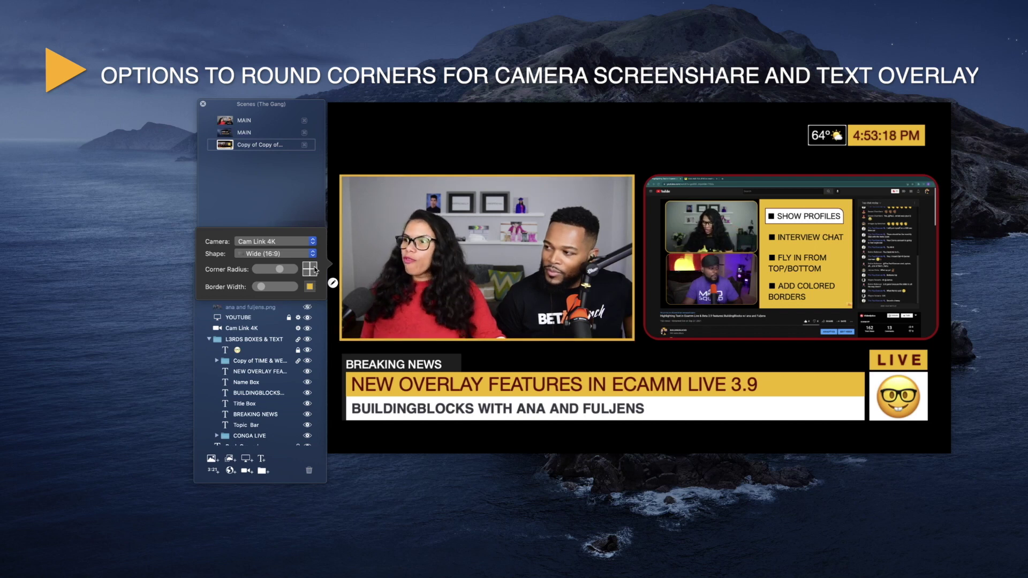
click(315, 269)
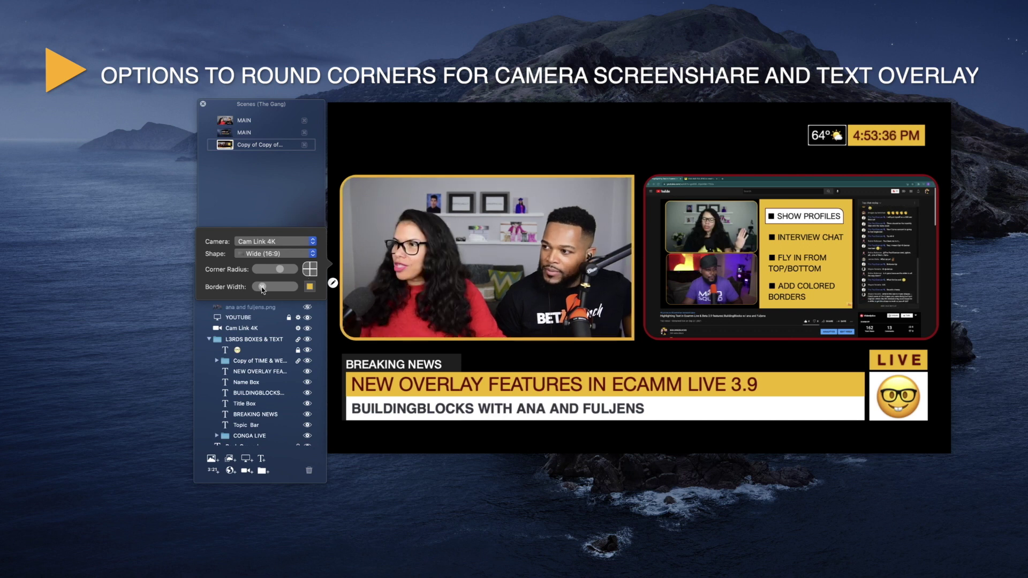
drag(261, 288, 298, 295)
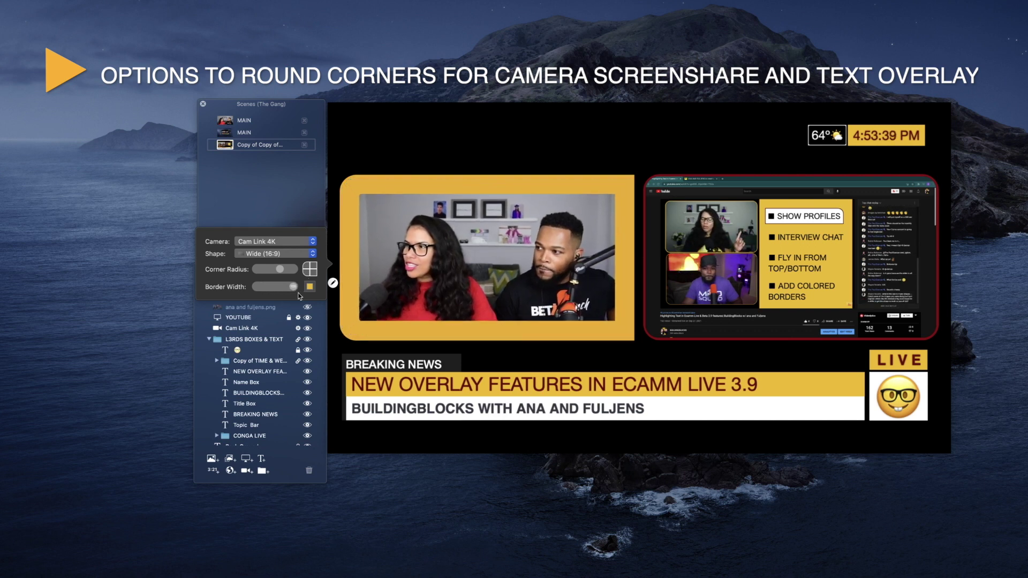
drag(298, 296, 263, 291)
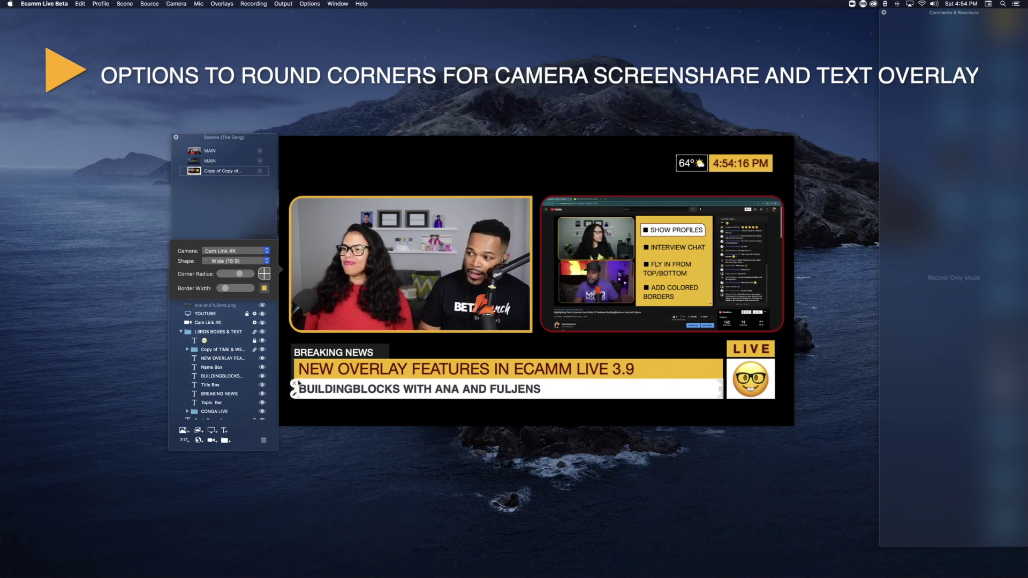
double_click(686, 371)
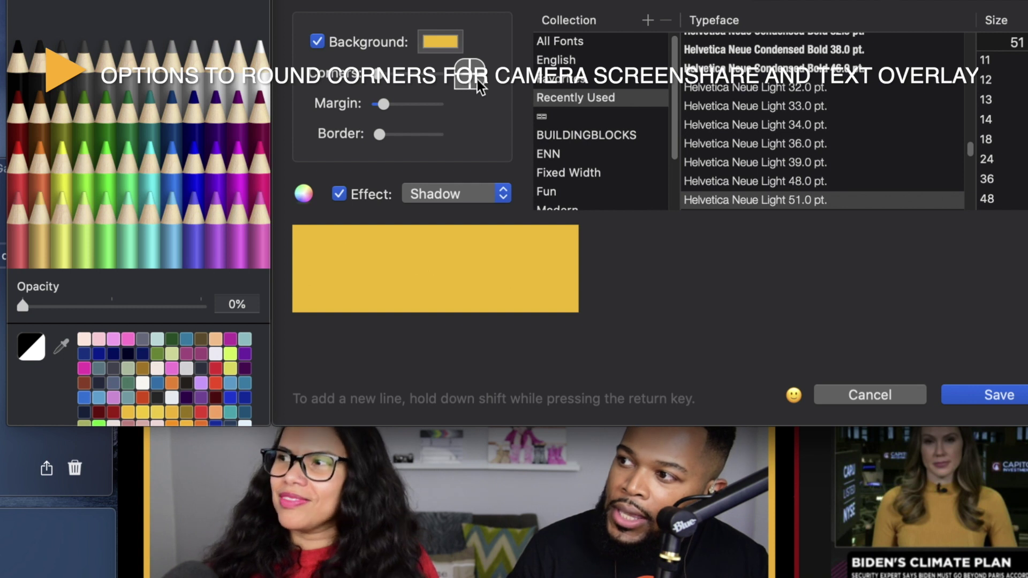
click(382, 136)
drag(382, 137, 399, 141)
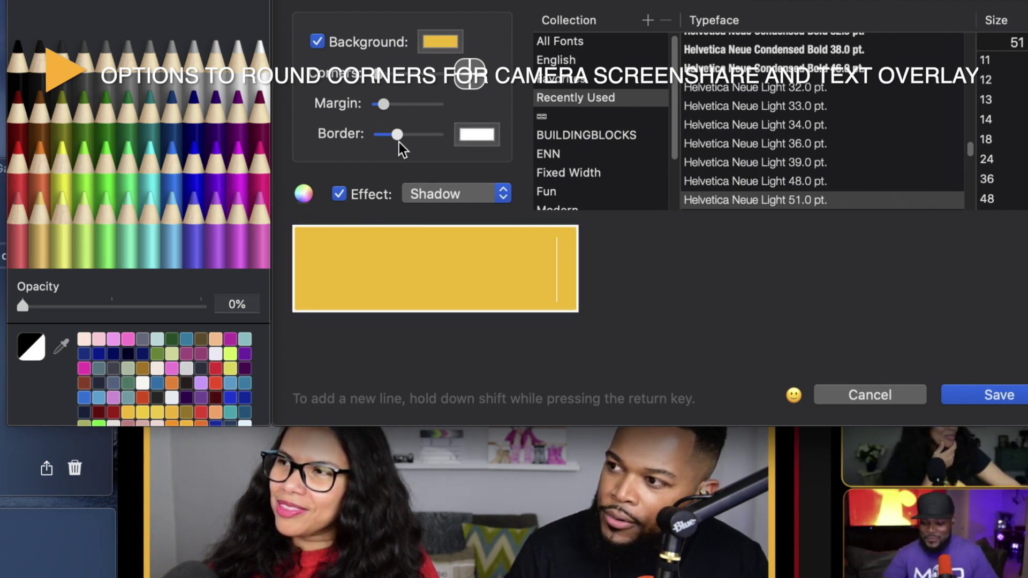
click(458, 137)
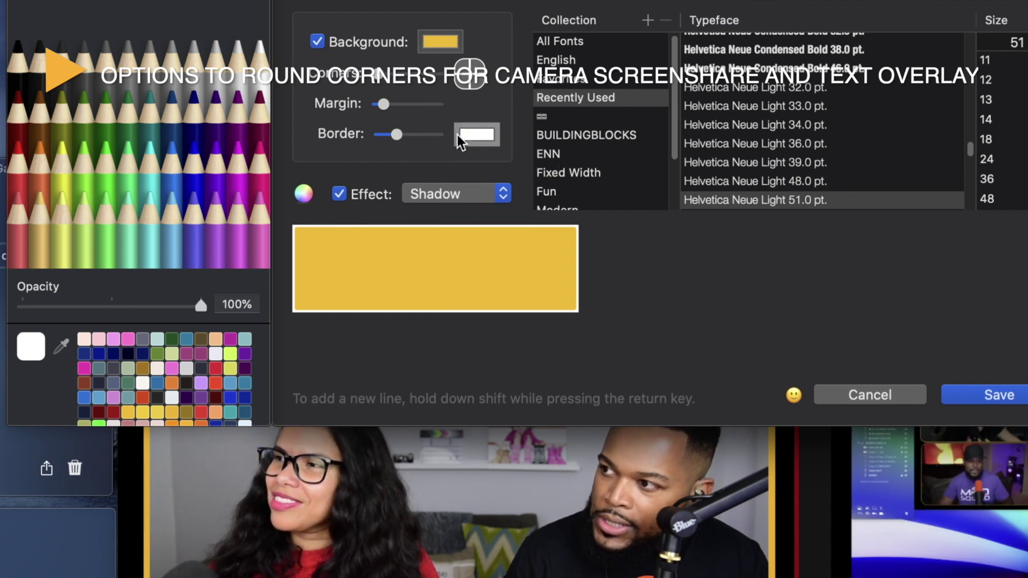
click(266, 188)
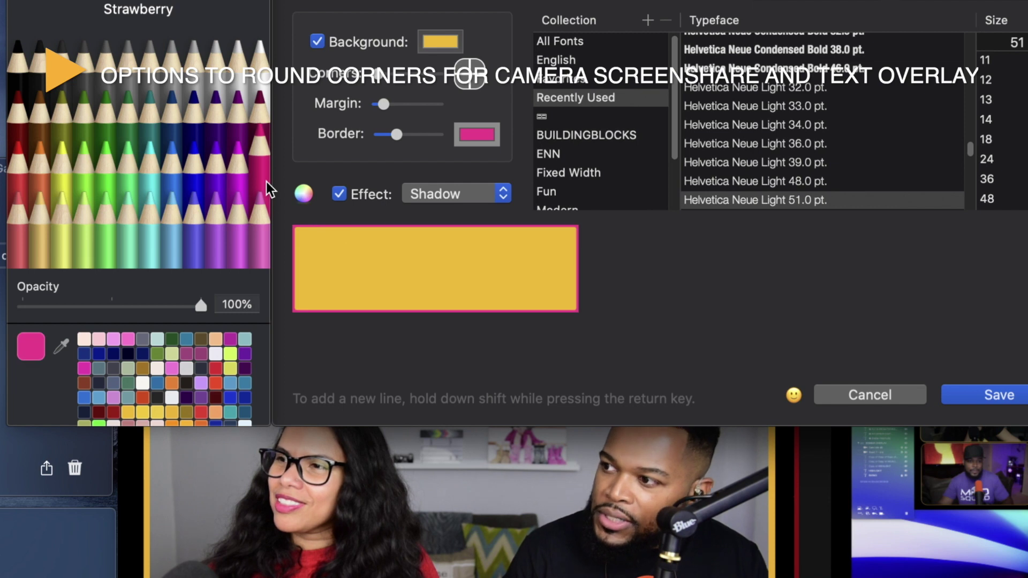
click(202, 184)
click(167, 230)
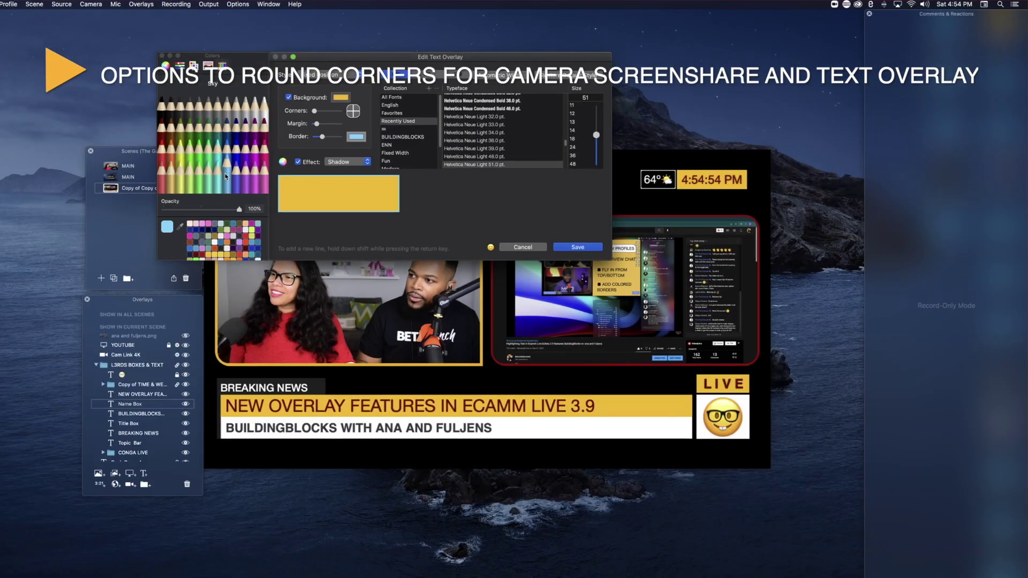
click(247, 179)
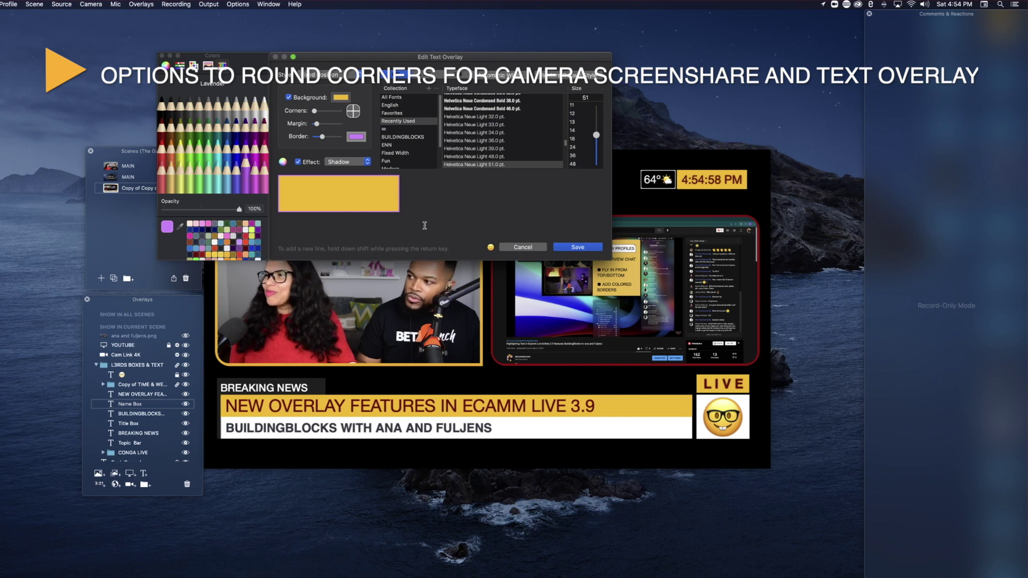
click(529, 248)
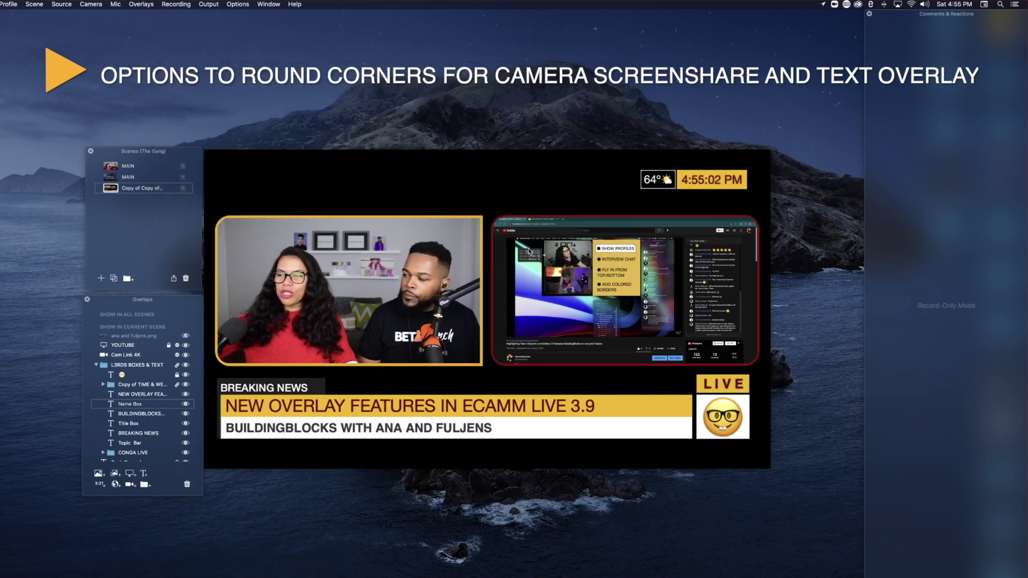
double_click(662, 413)
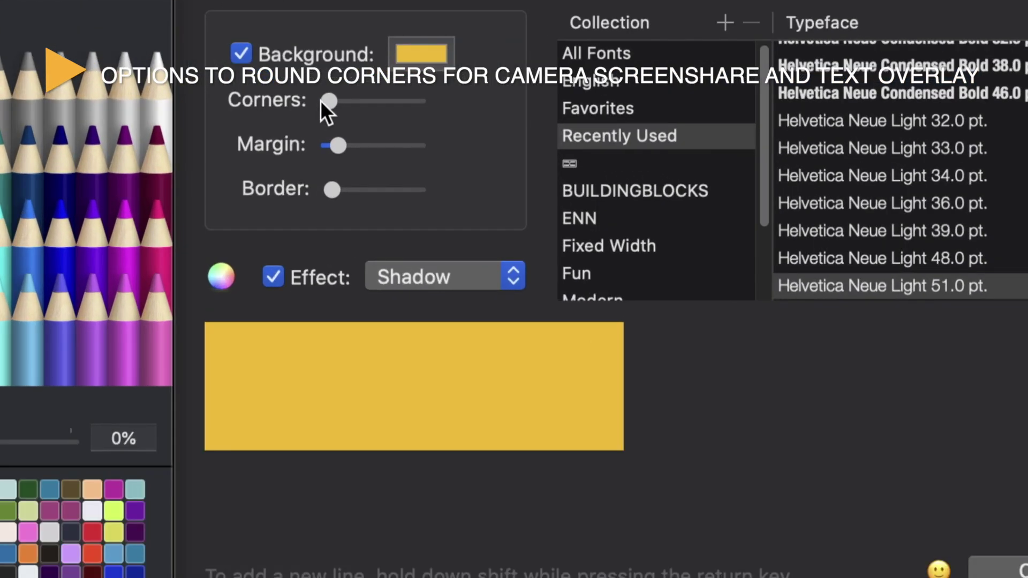
drag(322, 102, 384, 115)
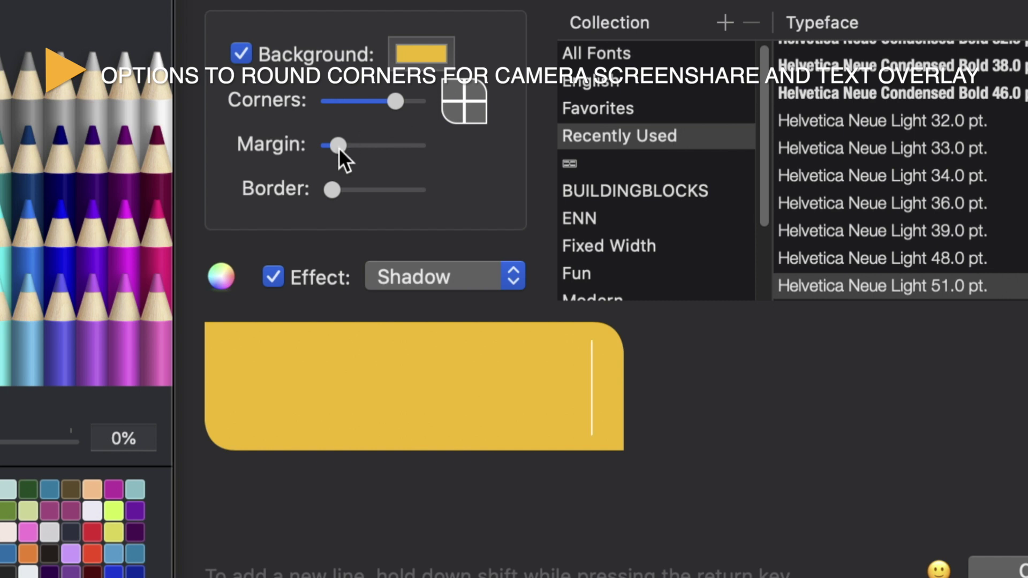
drag(333, 178, 373, 191)
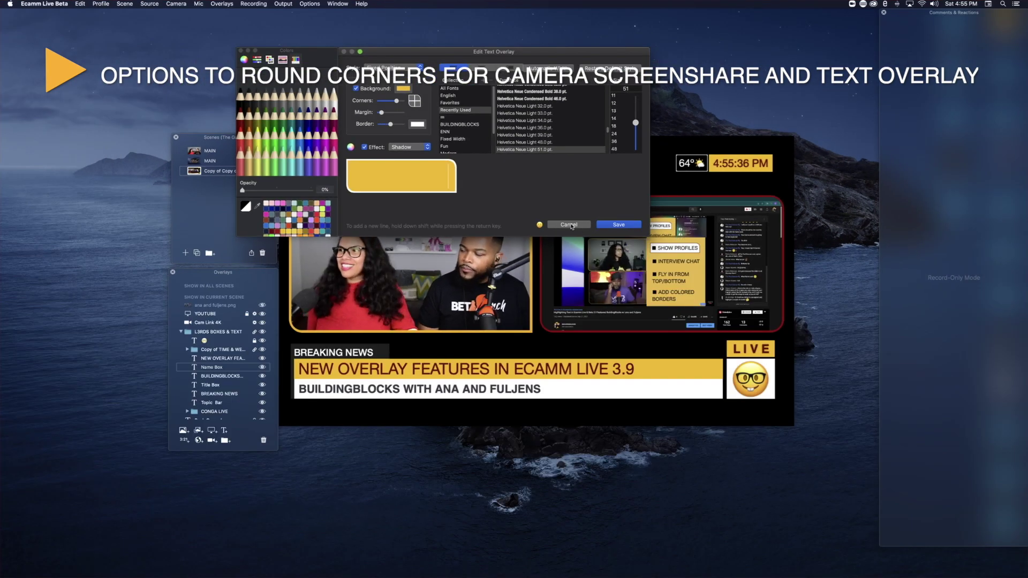
click(569, 246)
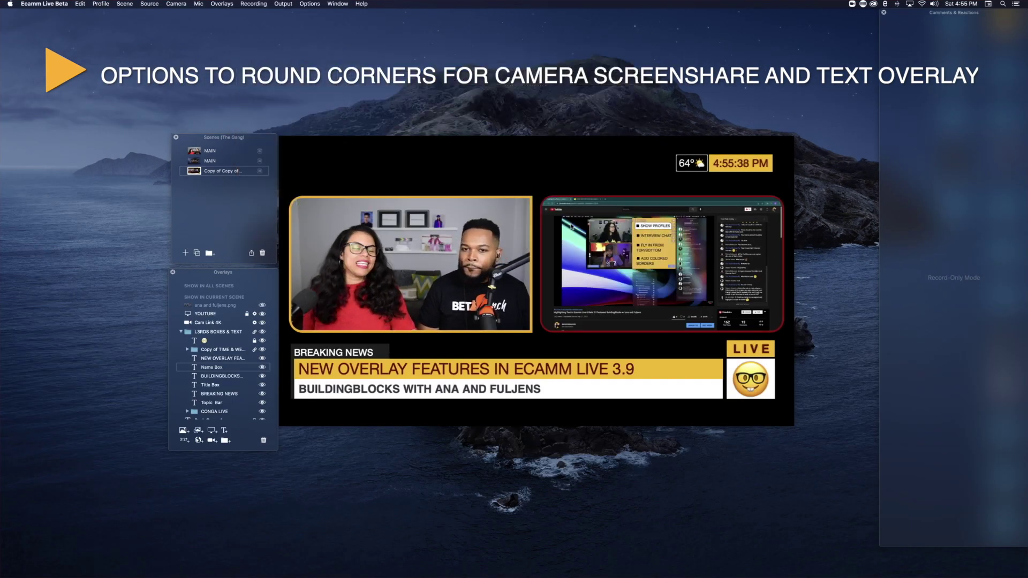